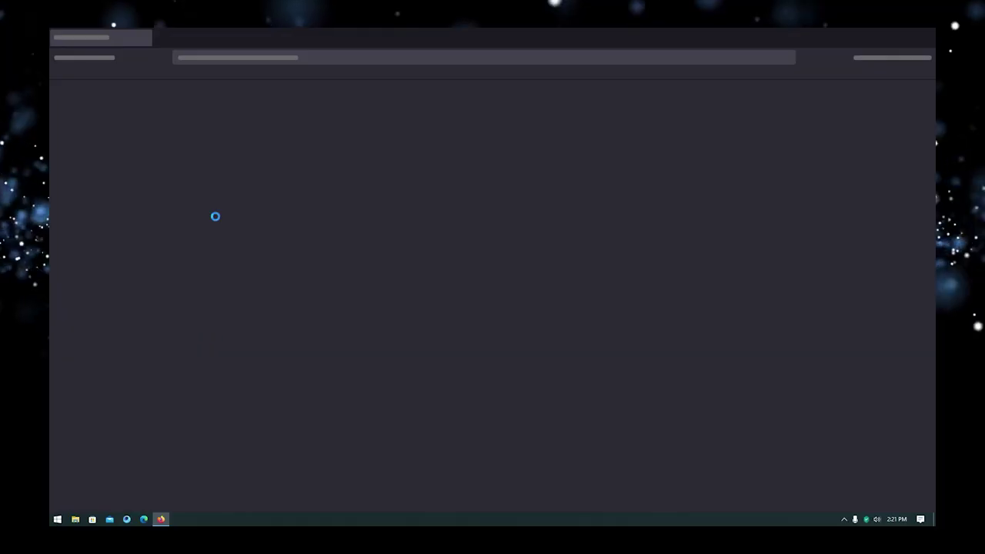
Search Google for 'boilsoft apple music converter' and open the Boilsoft result
{"action": "left_click", "coordinate": [246, 58]}
{"action": "type", "text": "boilsoft"}
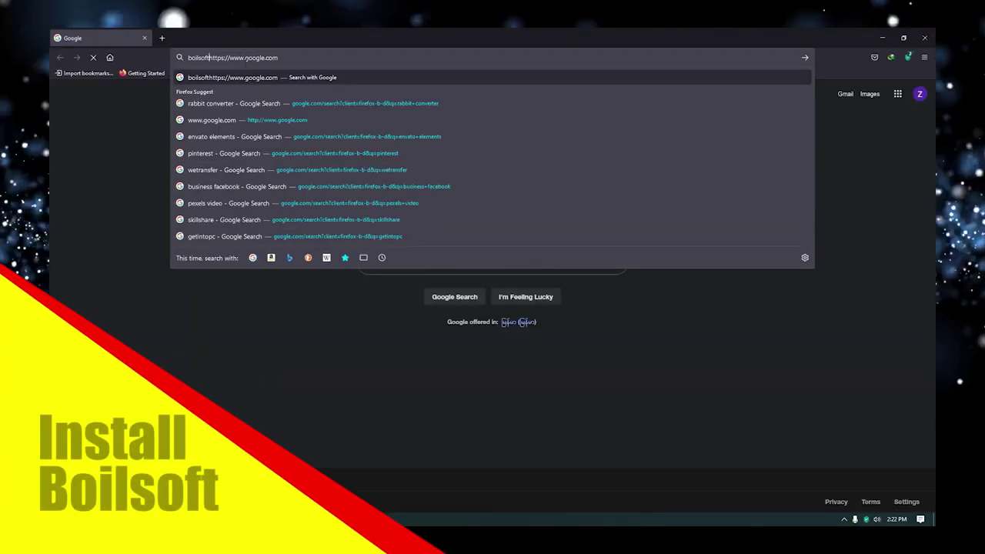
{"action": "type", "text": " a"}
{"action": "left_click", "coordinate": [231, 97]}
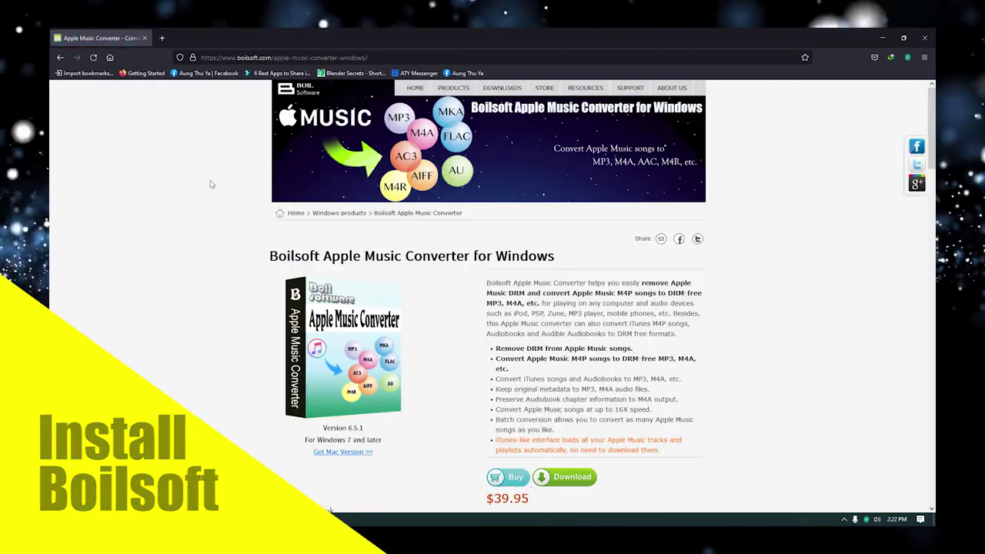
{"action": "scroll", "coordinate": [578, 402], "scroll_direction": "down", "scroll_amount": 3}
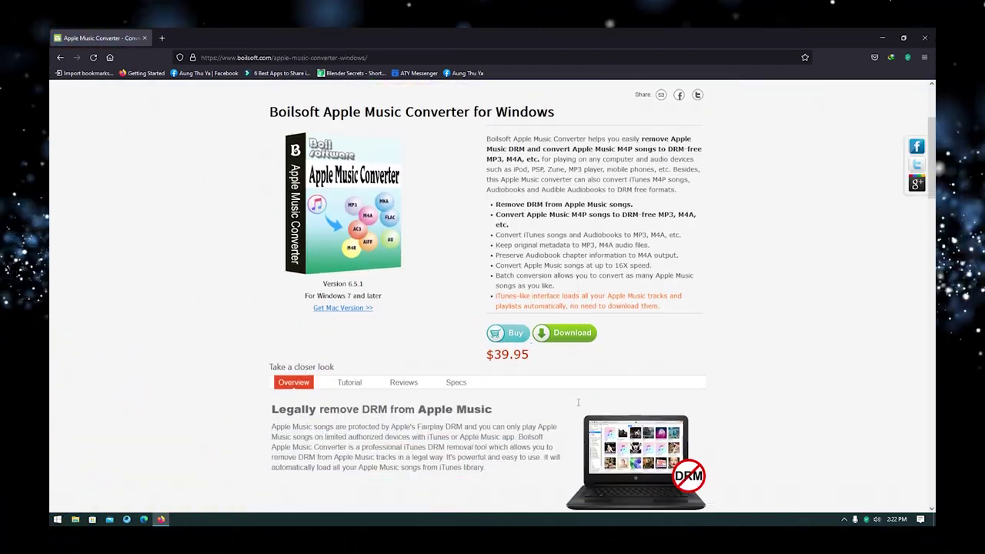
{"action": "scroll", "coordinate": [578, 402], "scroll_direction": "up", "scroll_amount": 1}
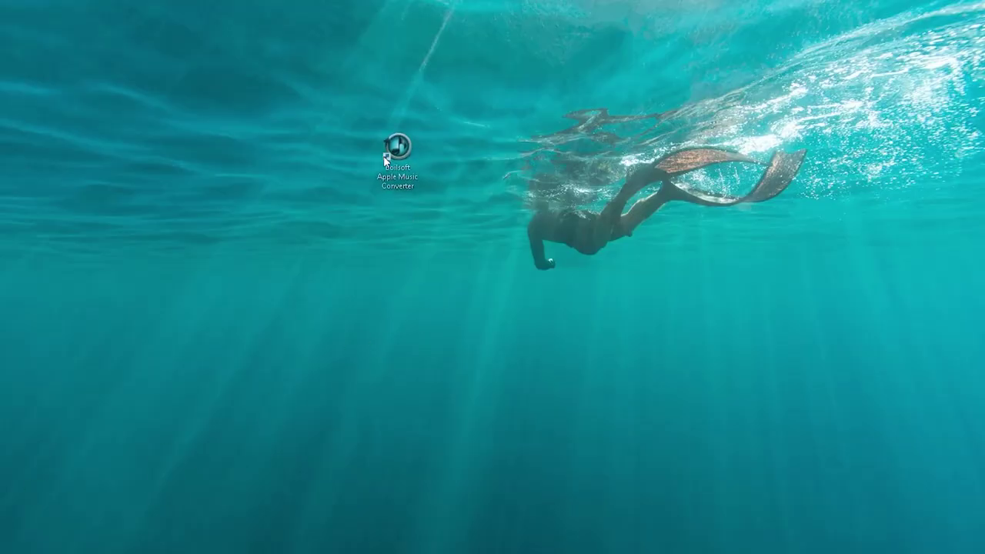
Drag bsapplemusicconverter.exe out of Downloads > Programs to run the installer
{"action": "left_click_drag", "start_coordinate": [386, 159], "coordinate": [381, 167]}
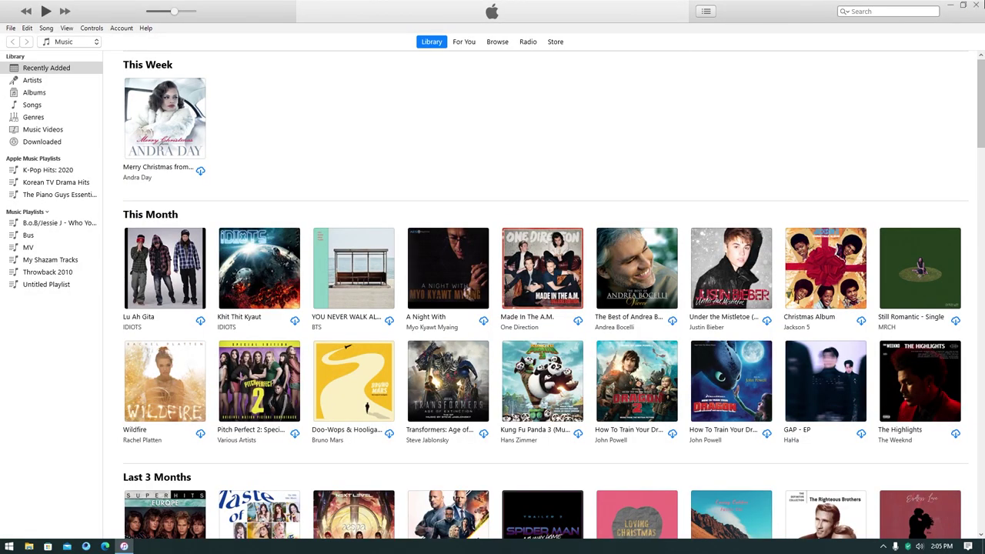
Search Apple Music for 'I wanna grow old with you' and play the RC United song
{"action": "left_click", "coordinate": [870, 13]}
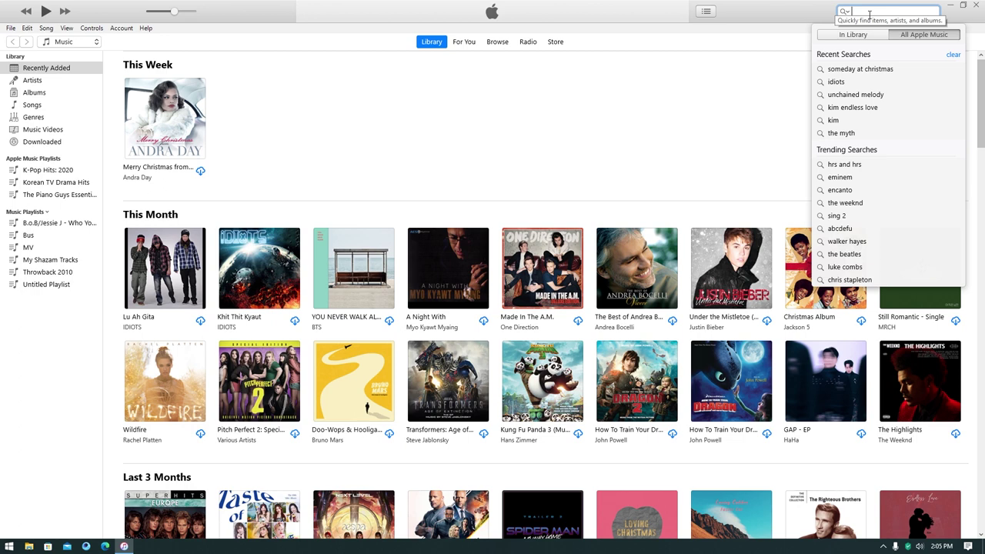
{"action": "type", "text": "I"}
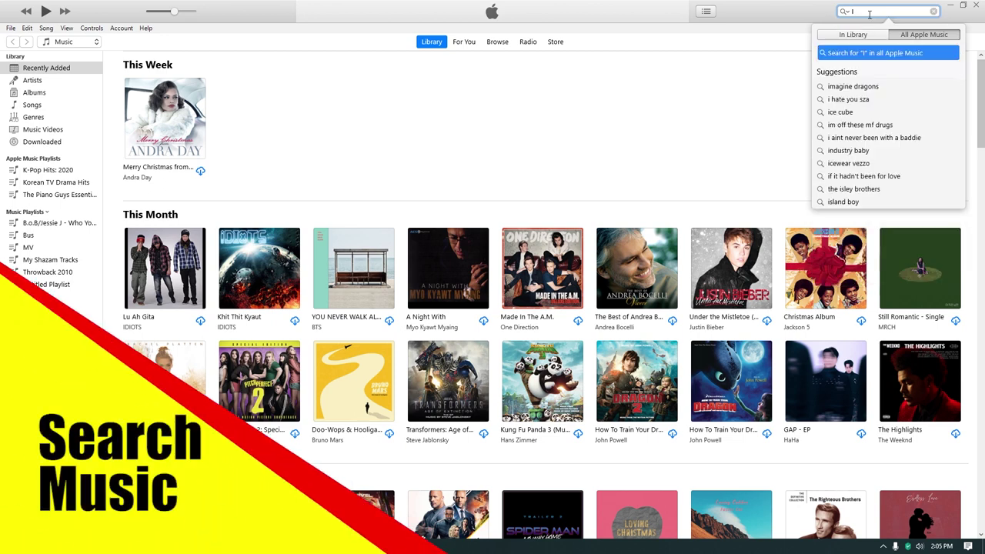
{"action": "type", "text": " wanna grow"}
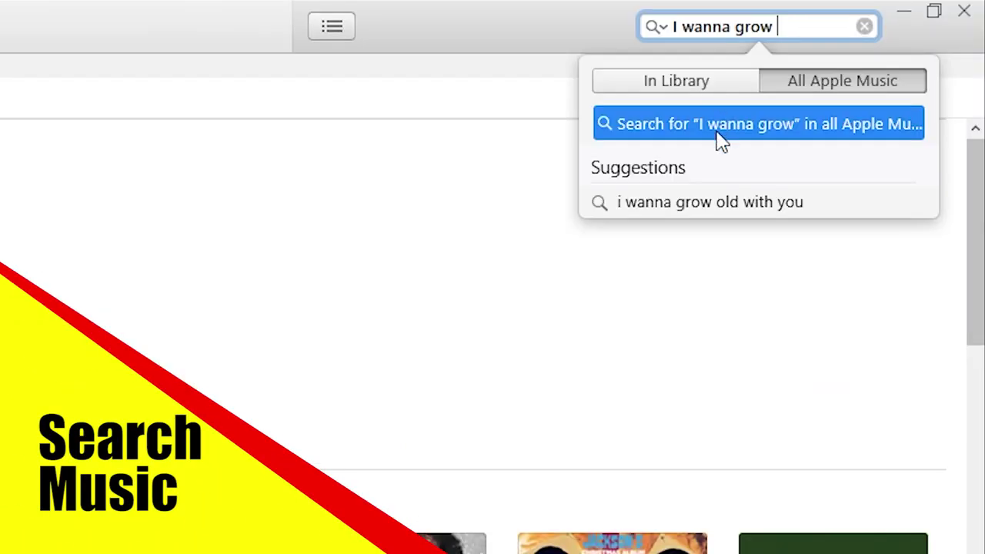
{"action": "key", "text": "Return"}
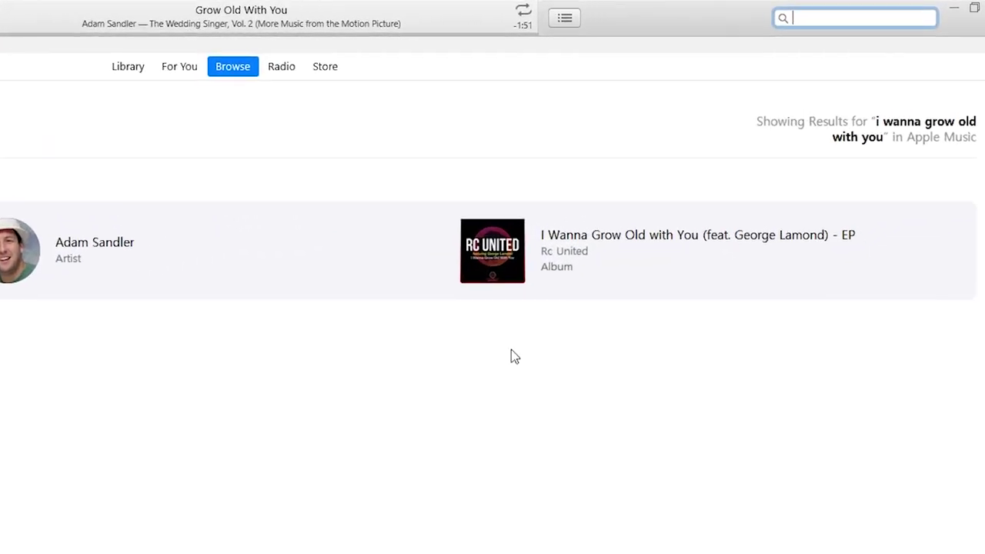
{"action": "left_click", "coordinate": [462, 275]}
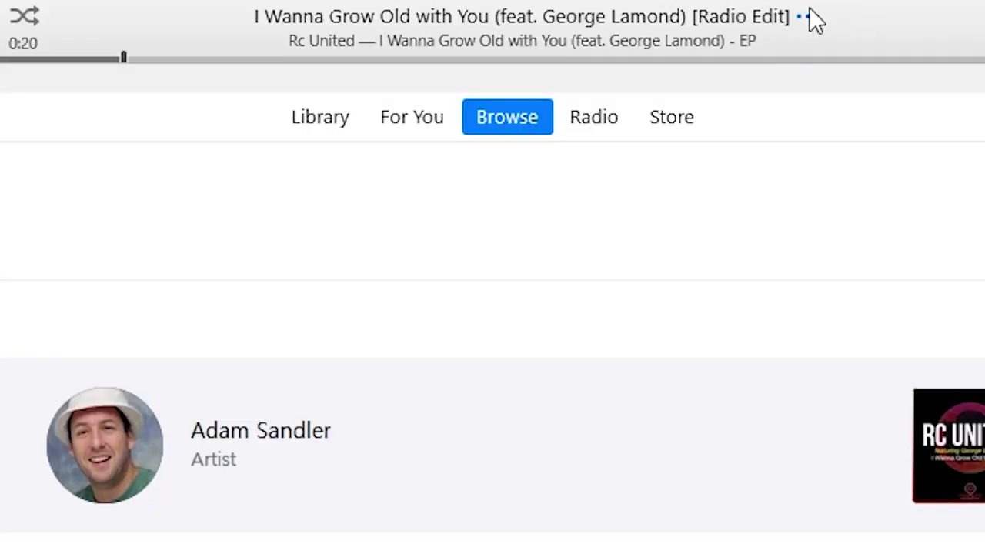
Add the playing song to the library and return to the Library view
{"action": "left_click", "coordinate": [809, 12]}
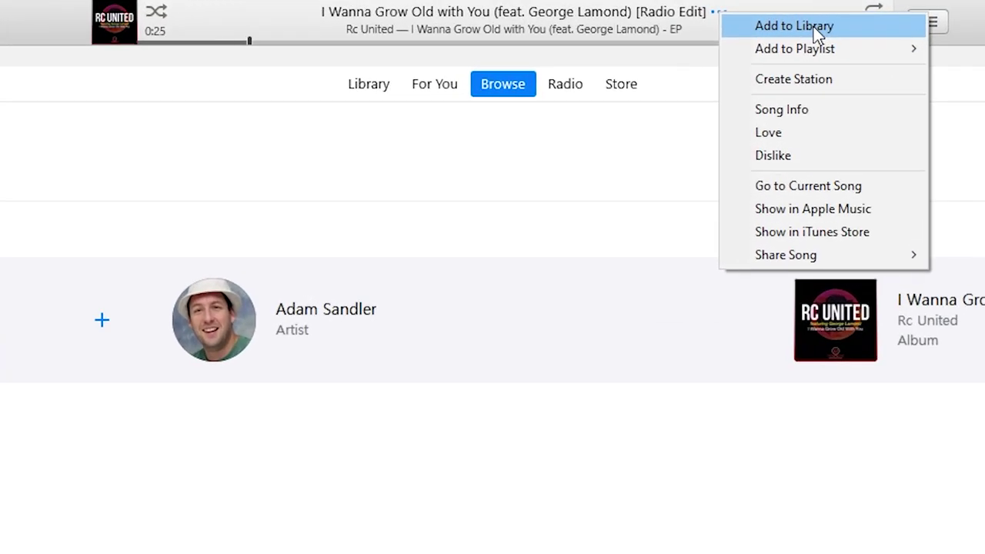
{"action": "left_click", "coordinate": [817, 29]}
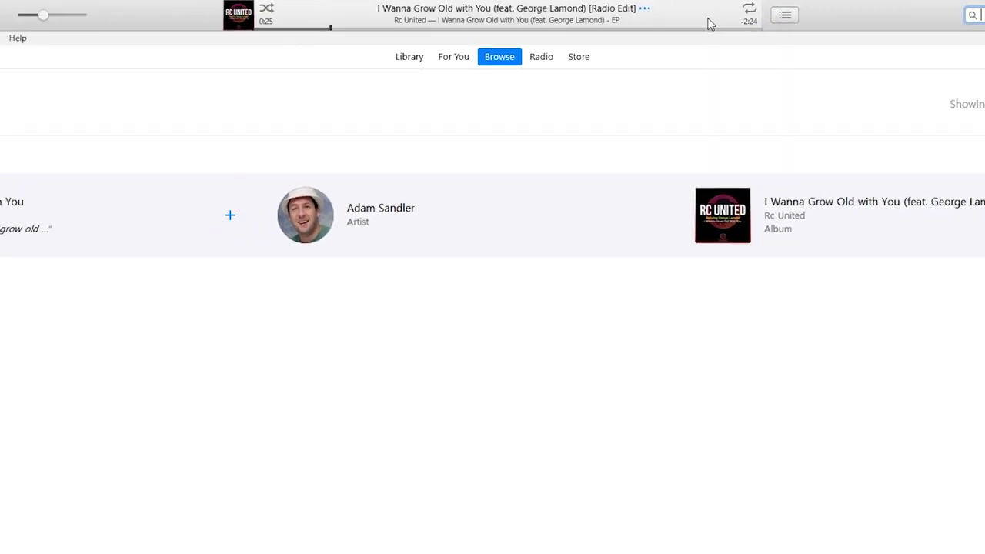
{"action": "left_click", "coordinate": [431, 43]}
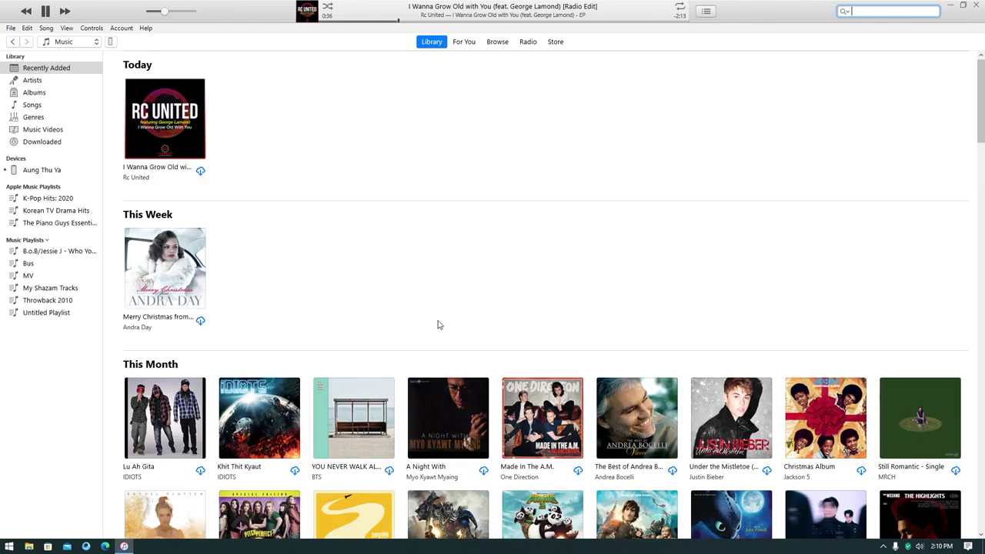
Download the RC United album's 'I Wanna Grow Old with You (Radio Edit)' track
{"action": "left_click", "coordinate": [176, 136]}
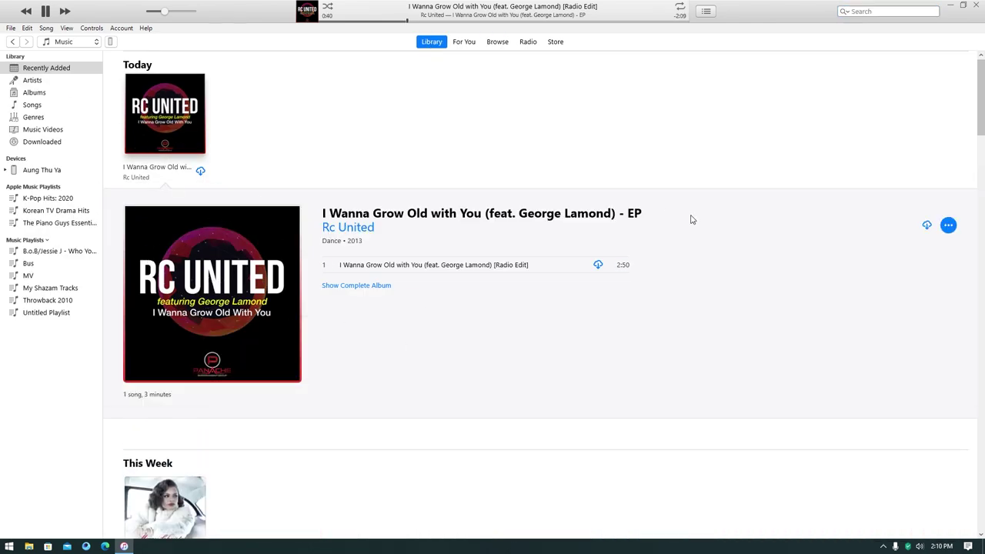
{"action": "left_click", "coordinate": [620, 266]}
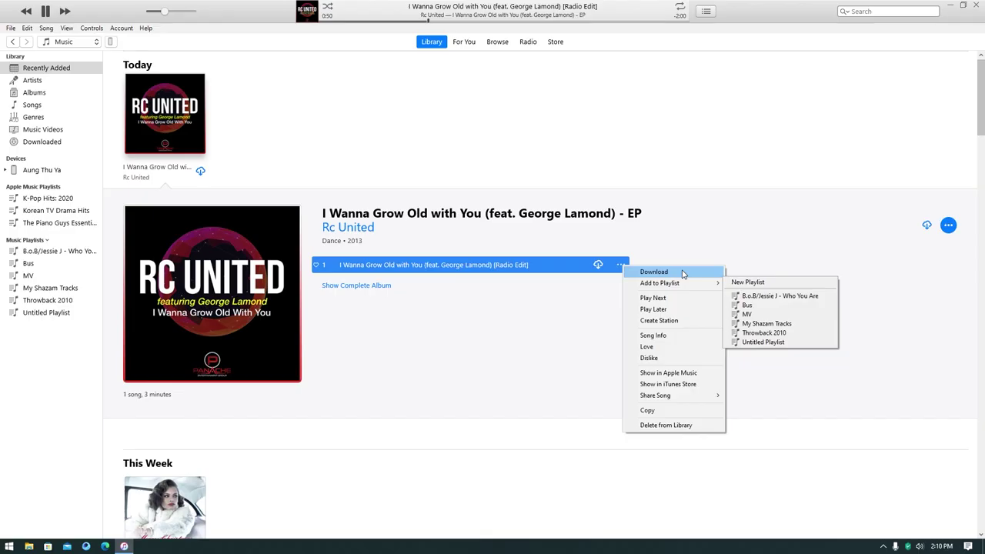
{"action": "left_click", "coordinate": [682, 272]}
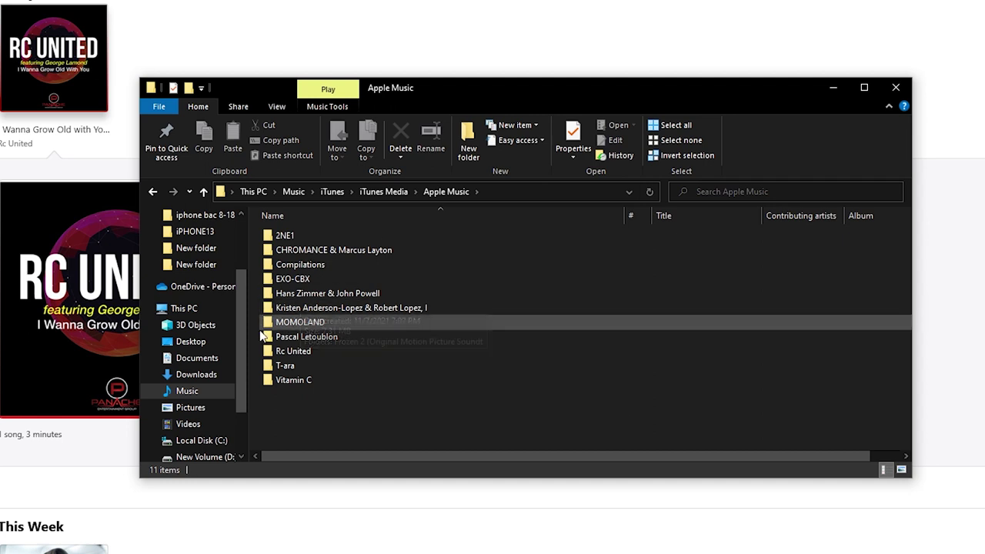
Browse into Rc United's album folder and show the 01 track file's Properties
{"action": "double_click", "coordinate": [293, 351]}
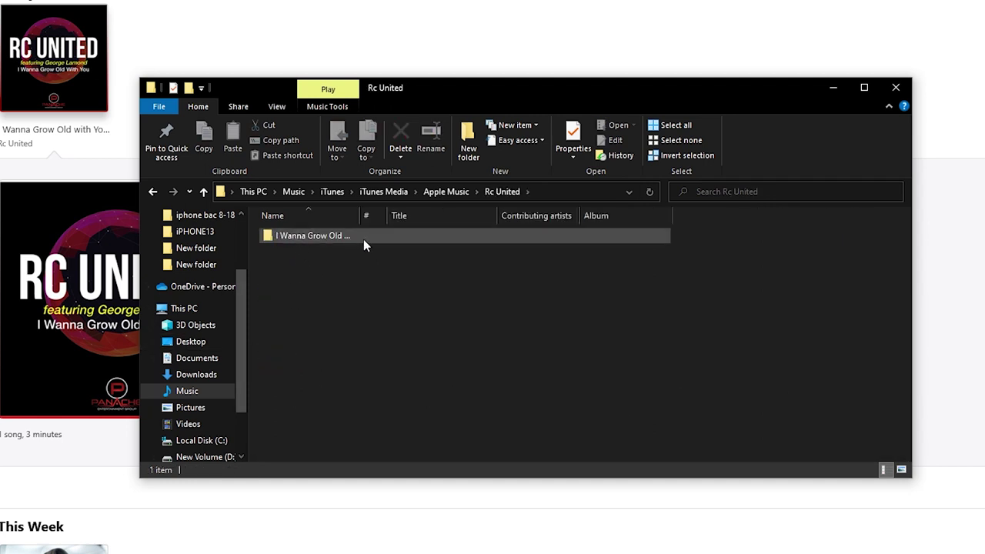
{"action": "left_click", "coordinate": [355, 242]}
{"action": "double_click", "coordinate": [354, 242]}
{"action": "left_click", "coordinate": [338, 240]}
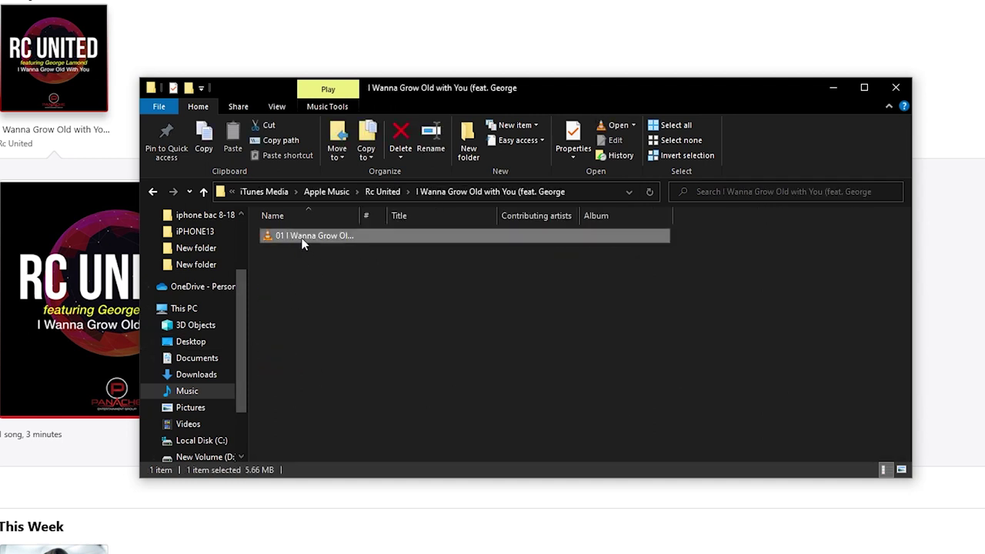
{"action": "right_click", "coordinate": [355, 240]}
{"action": "key", "text": "r"}
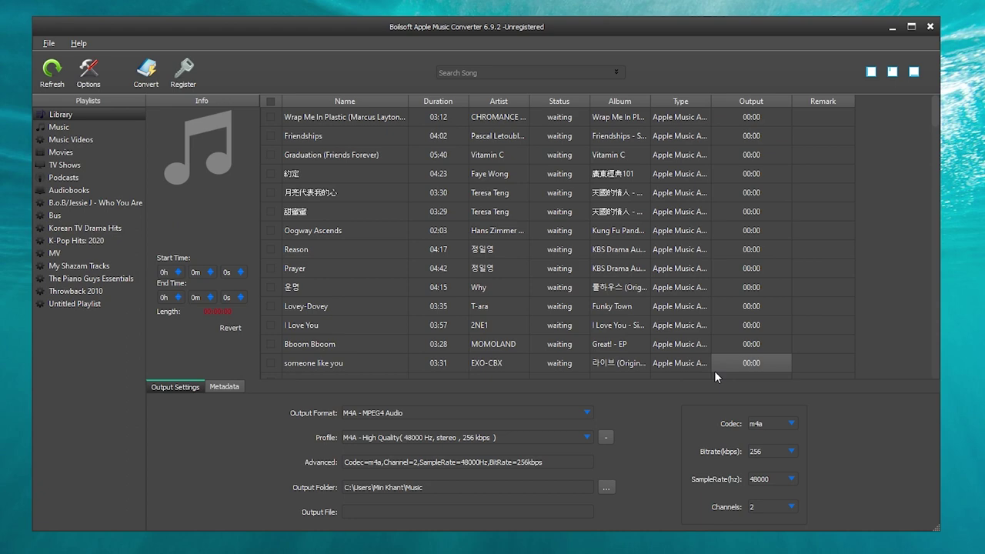
{"action": "scroll", "coordinate": [325, 191], "scroll_direction": "down", "scroll_amount": 5}
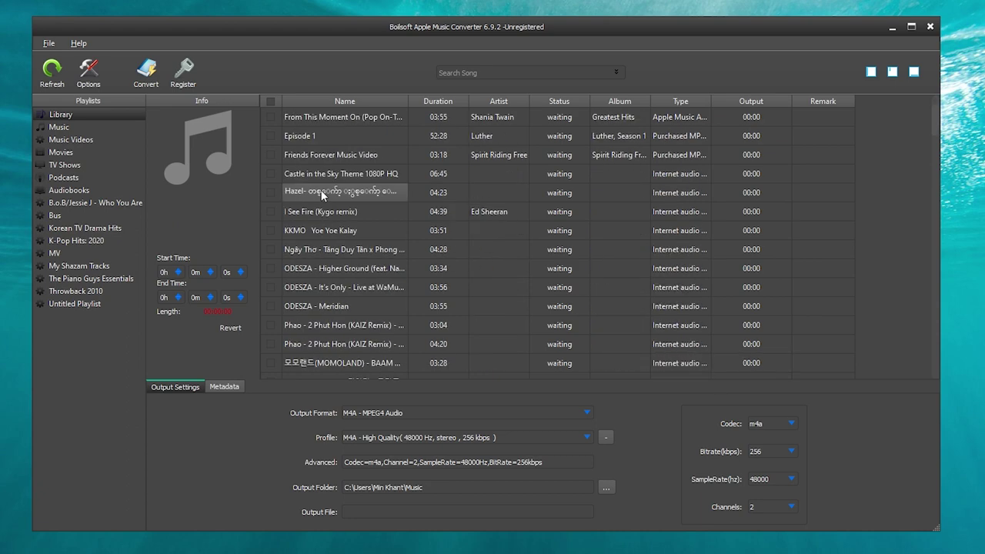
{"action": "scroll", "coordinate": [326, 192], "scroll_direction": "down", "scroll_amount": 5}
{"action": "scroll", "coordinate": [323, 195], "scroll_direction": "up", "scroll_amount": 15}
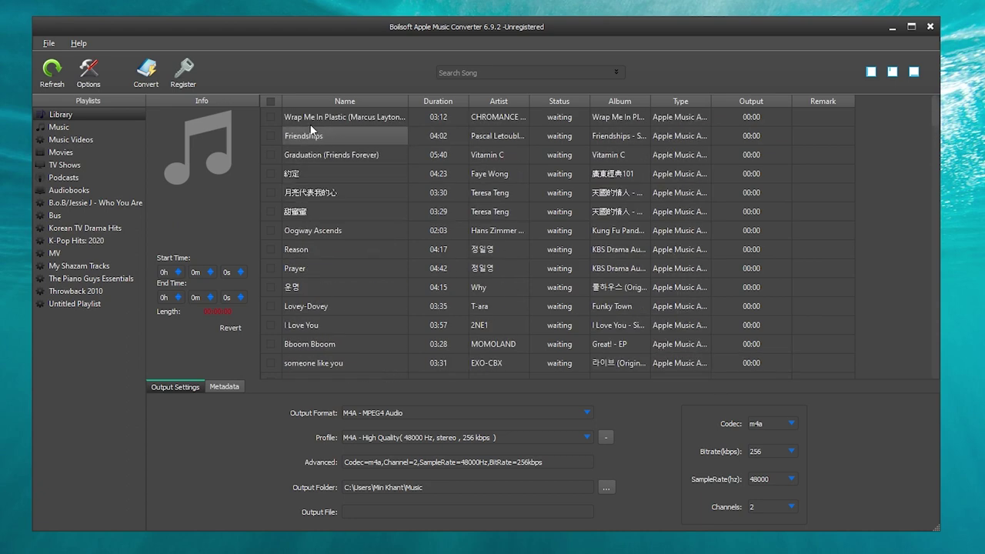
{"action": "scroll", "coordinate": [358, 307], "scroll_direction": "down", "scroll_amount": 5}
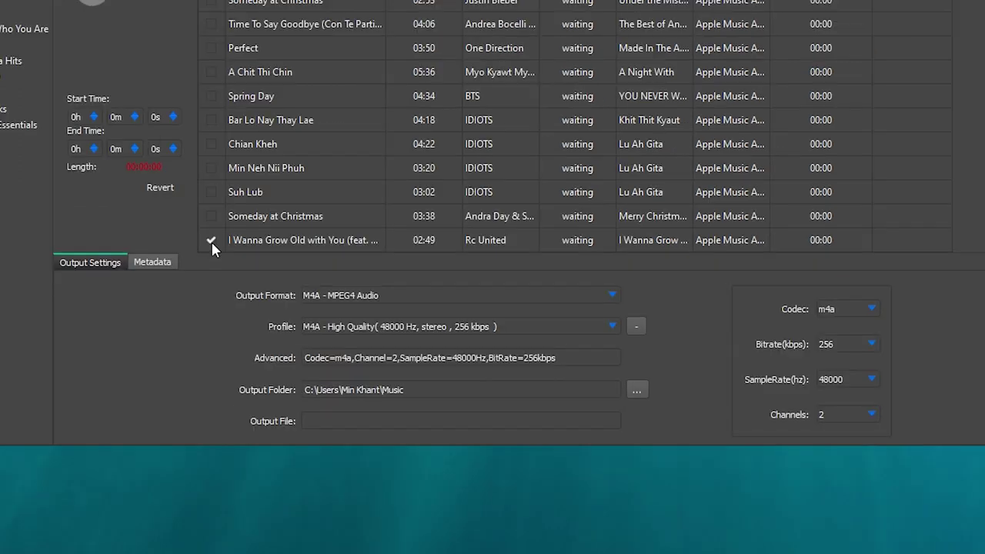
Keep M4A output at 256 kbps, 48000 Hz sample rate and High Quality profile
{"action": "left_click", "coordinate": [304, 298]}
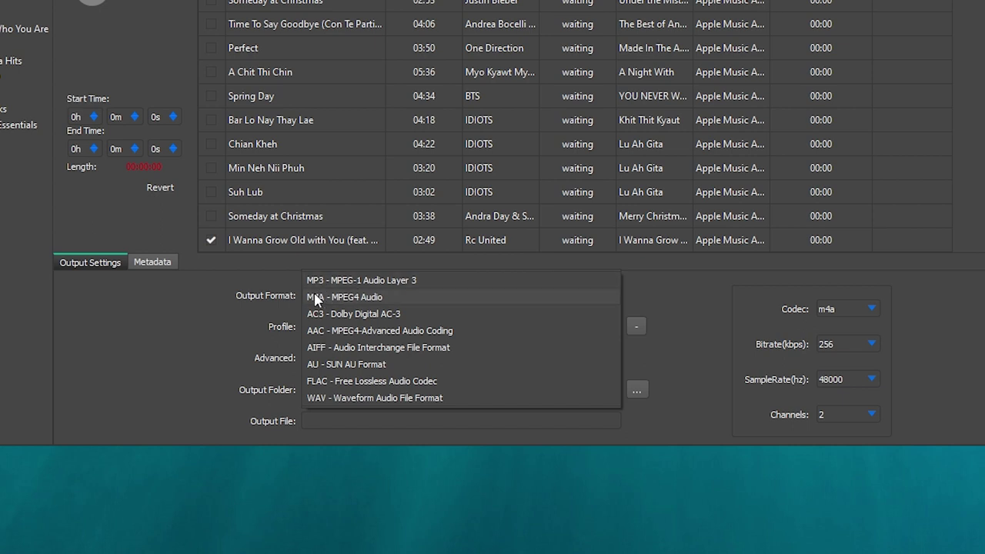
{"action": "left_click", "coordinate": [356, 300]}
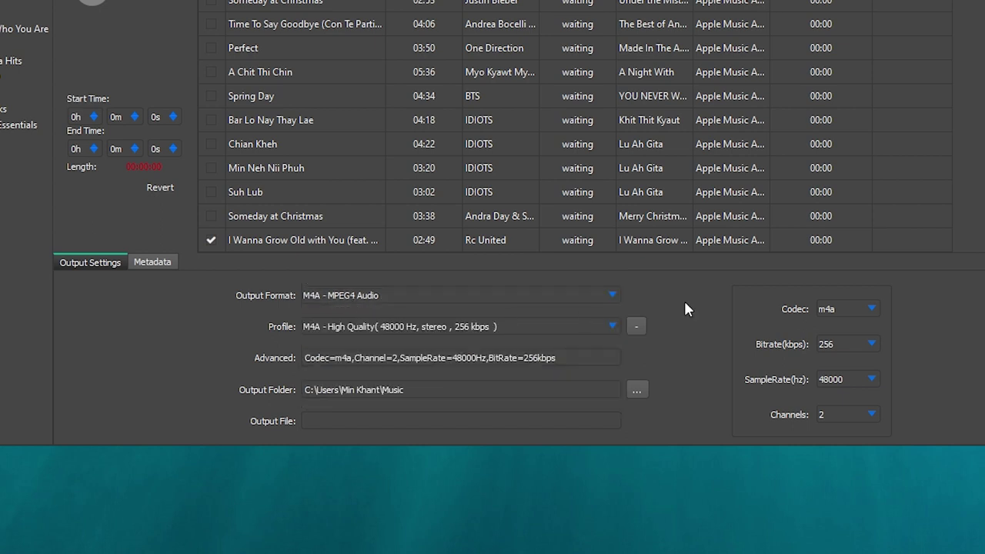
{"action": "left_click", "coordinate": [856, 343]}
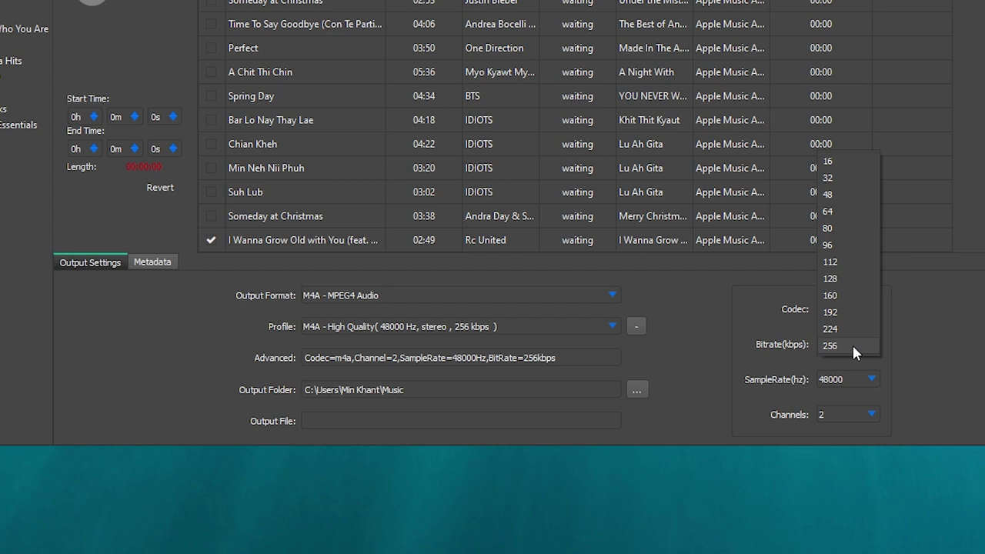
{"action": "left_click", "coordinate": [854, 348]}
{"action": "left_click", "coordinate": [872, 379]}
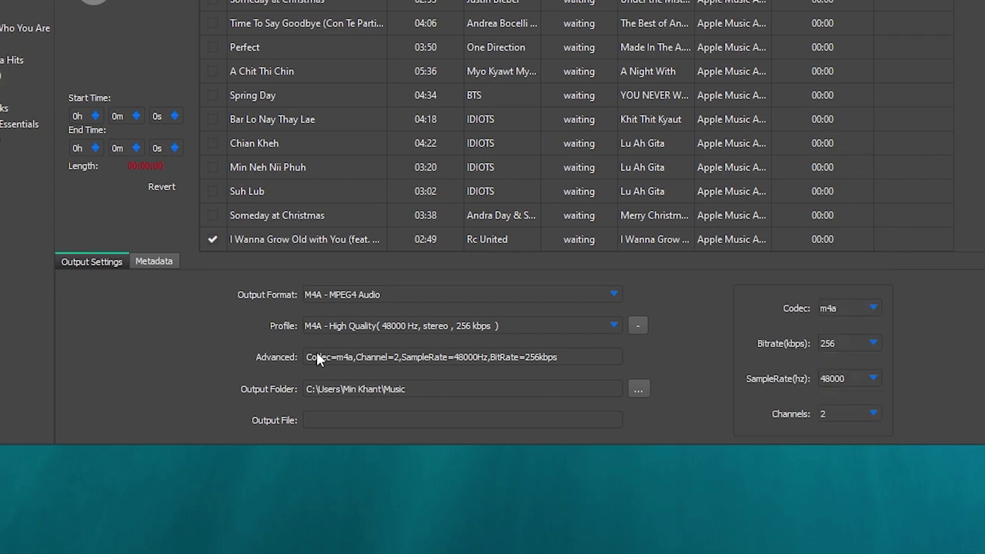
{"action": "left_click", "coordinate": [612, 329]}
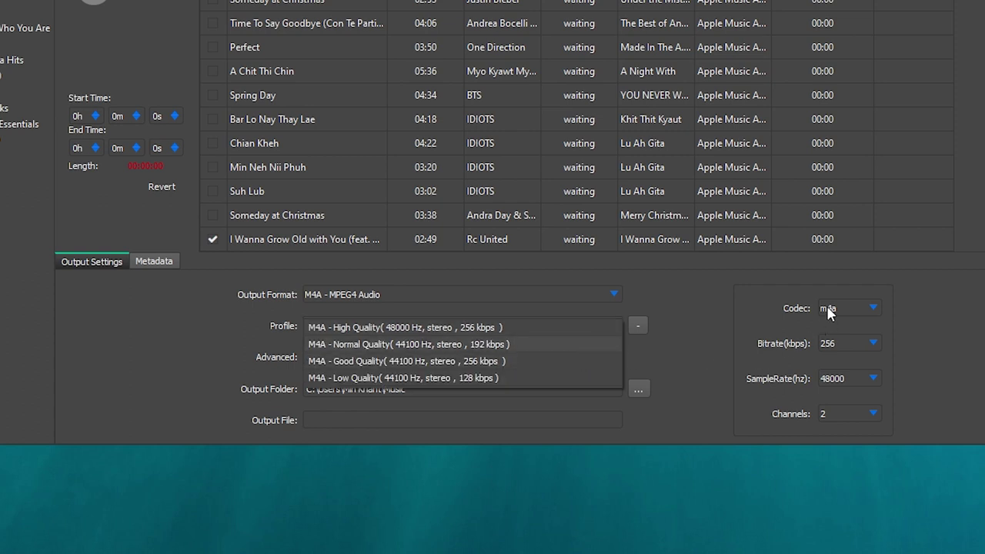
{"action": "left_click", "coordinate": [939, 329]}
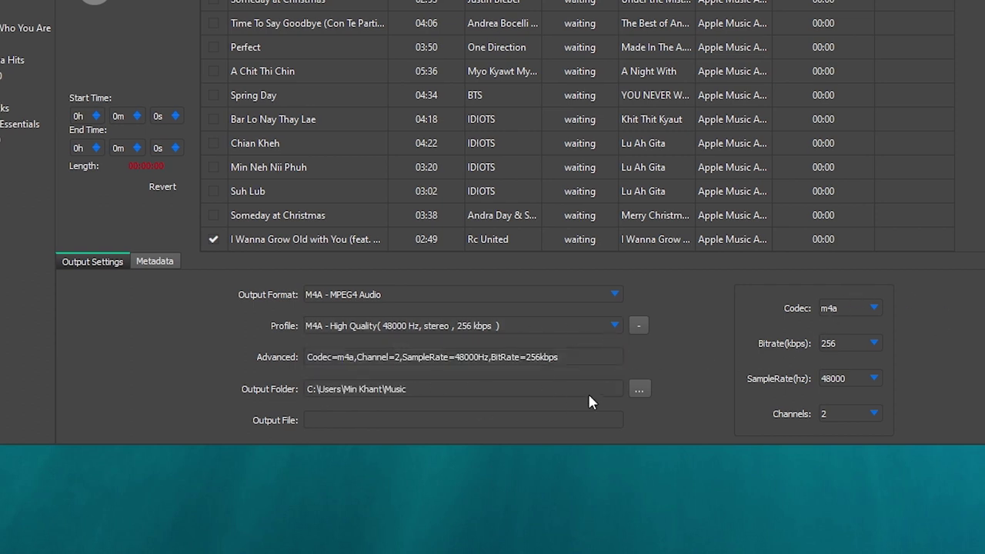
Keep Music as the output folder, then convert past the evaluation notice
{"action": "left_click", "coordinate": [639, 391]}
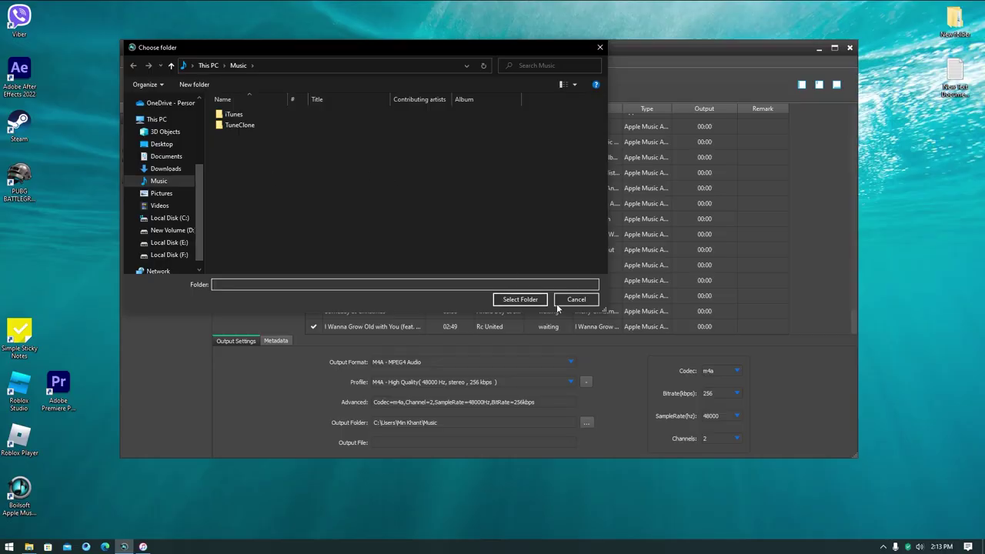
{"action": "left_click", "coordinate": [581, 300]}
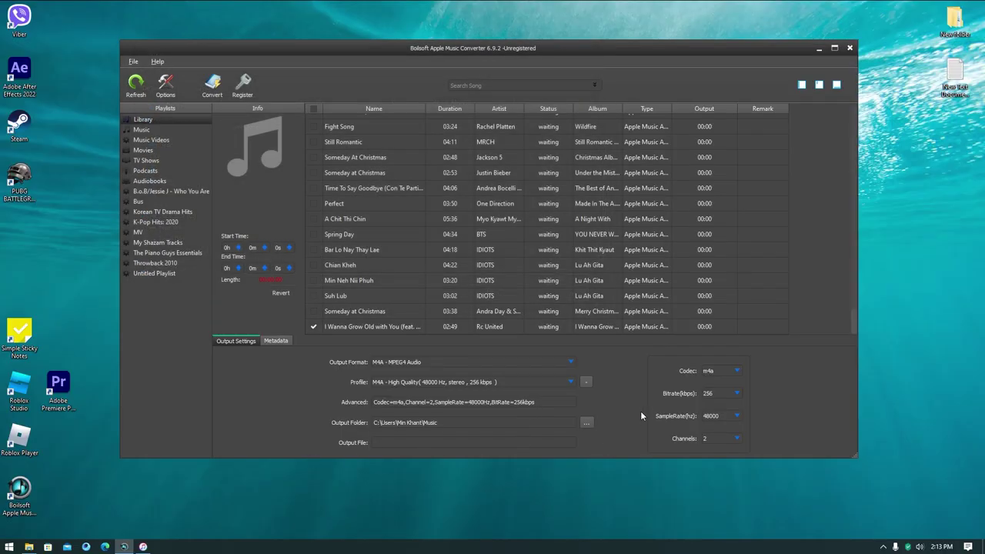
{"action": "left_click", "coordinate": [209, 92]}
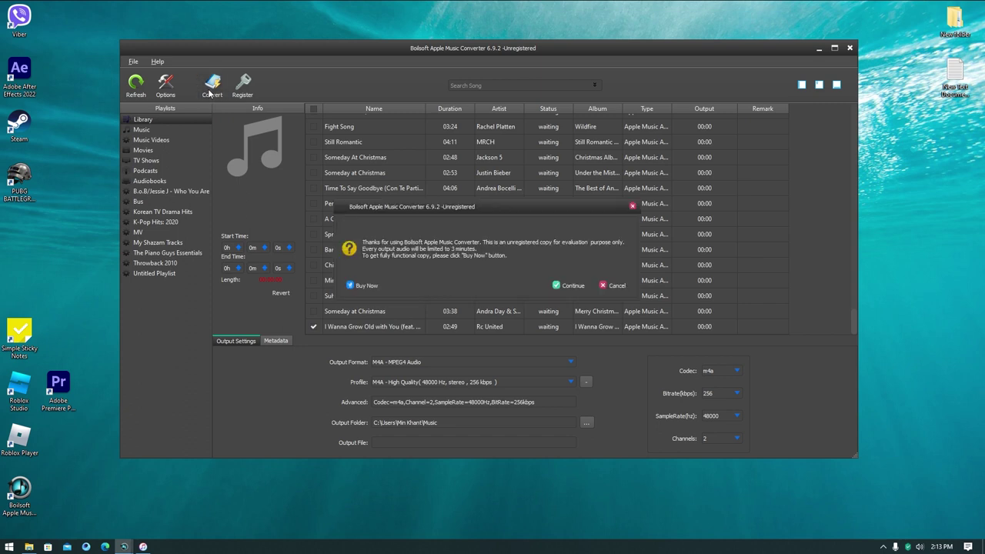
{"action": "left_click", "coordinate": [570, 287]}
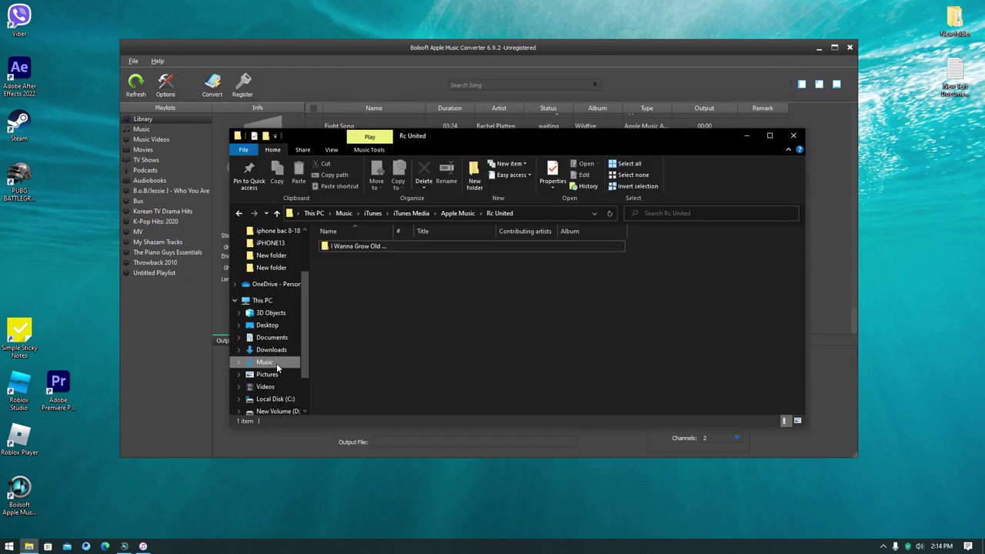
Open the Properties of the converted I Wanna Grow Old with You file in Music
{"action": "left_click", "coordinate": [277, 367]}
{"action": "left_click", "coordinate": [361, 268]}
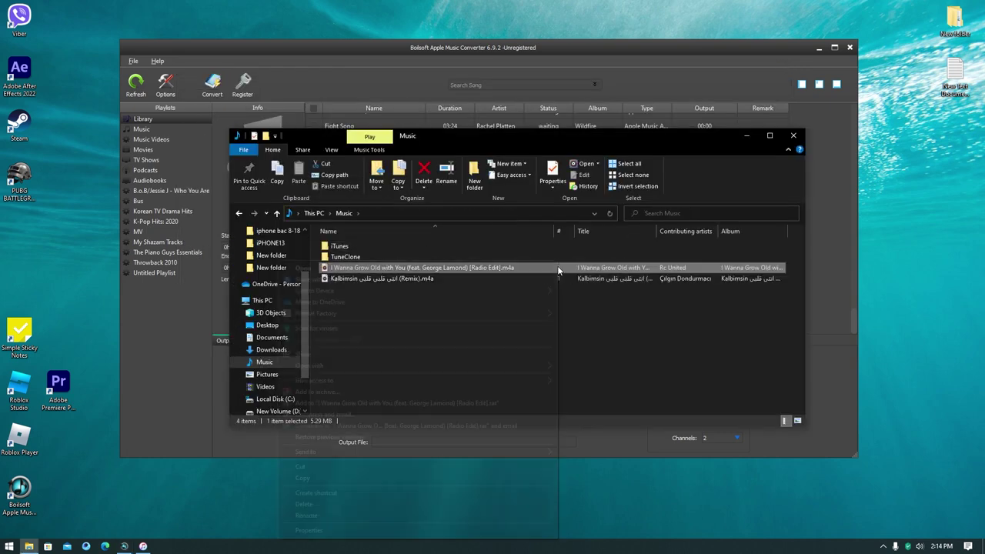
{"action": "right_click", "coordinate": [557, 265]}
{"action": "left_click", "coordinate": [475, 530]}
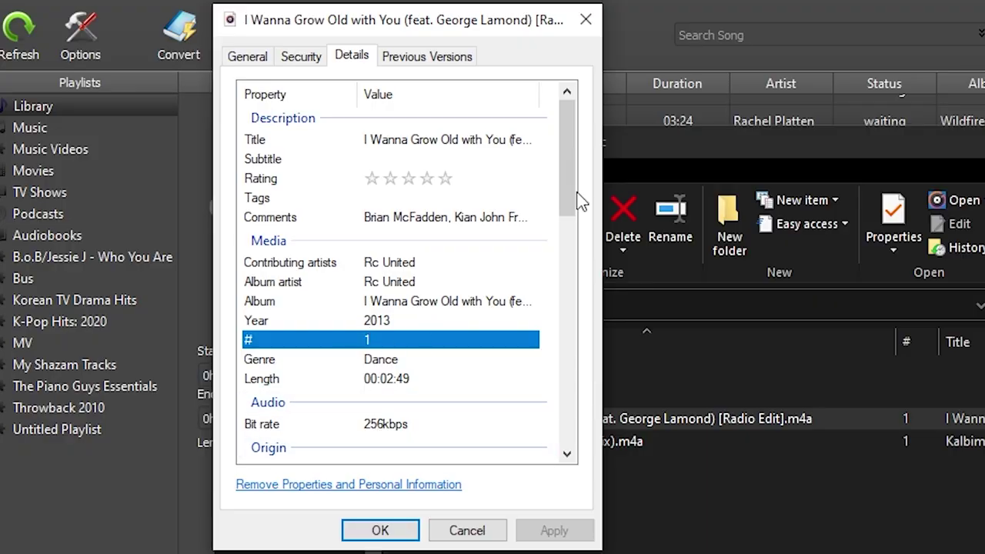
{"action": "mouse_move", "coordinate": [569, 196]}
{"action": "left_mouse_down"}
{"action": "mouse_move", "coordinate": [571, 242]}
{"action": "mouse_move", "coordinate": [572, 220]}
{"action": "left_mouse_up"}
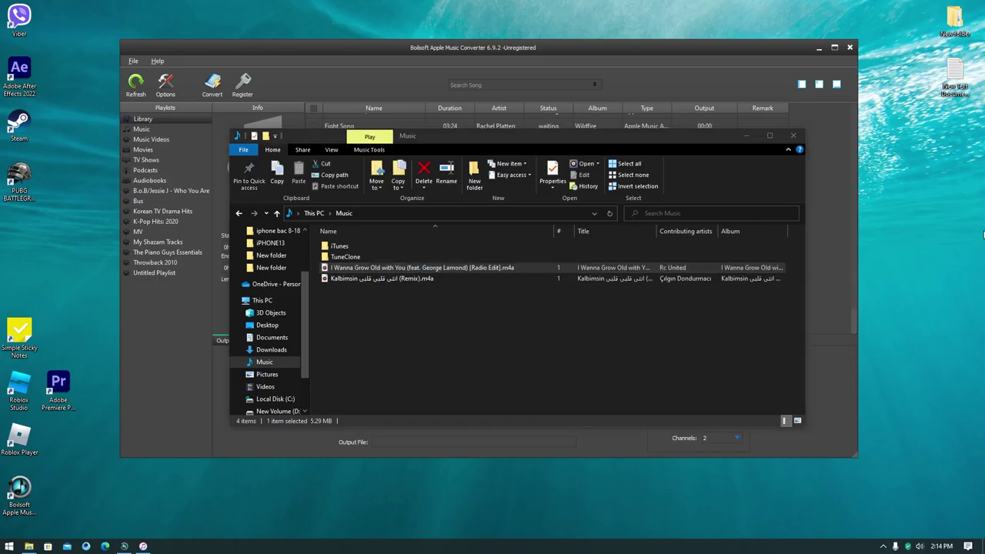
Play the song in Groove Music, showing Now Playing and the playback queue
{"action": "key", "text": "Return"}
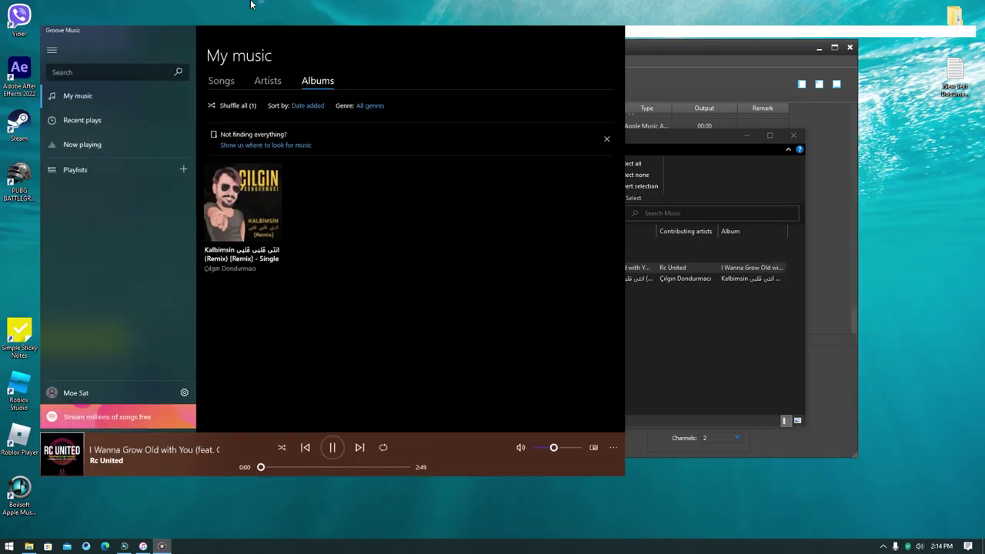
{"action": "left_click", "coordinate": [30, 494]}
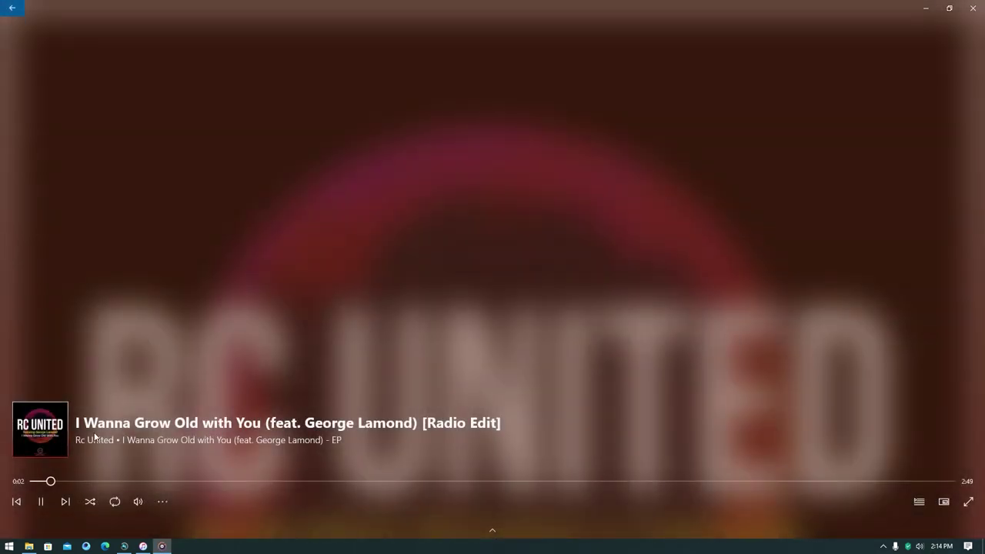
{"action": "left_click", "coordinate": [919, 502]}
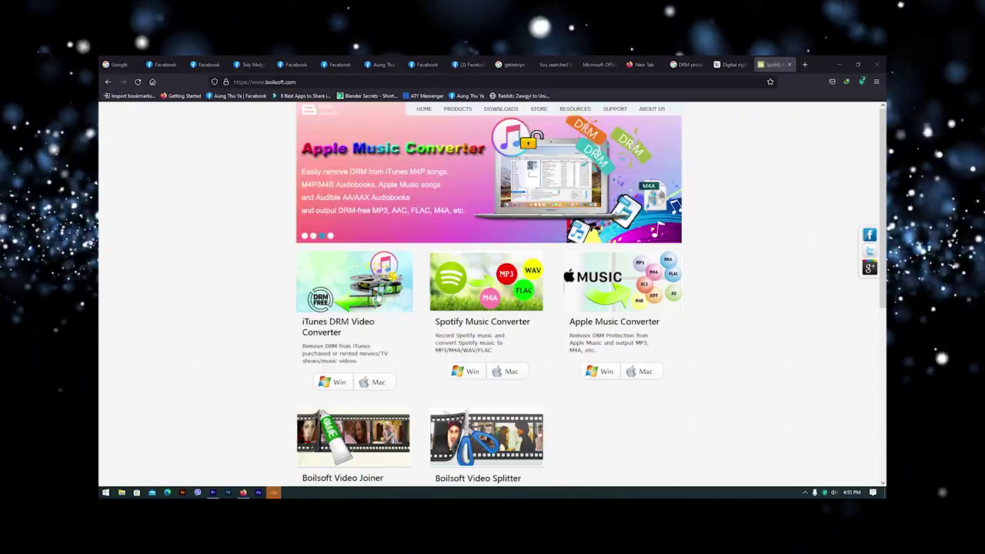
Open the iTunes DRM Media Converter for Mac page, then select and clear its description text
{"action": "left_click", "coordinate": [327, 287]}
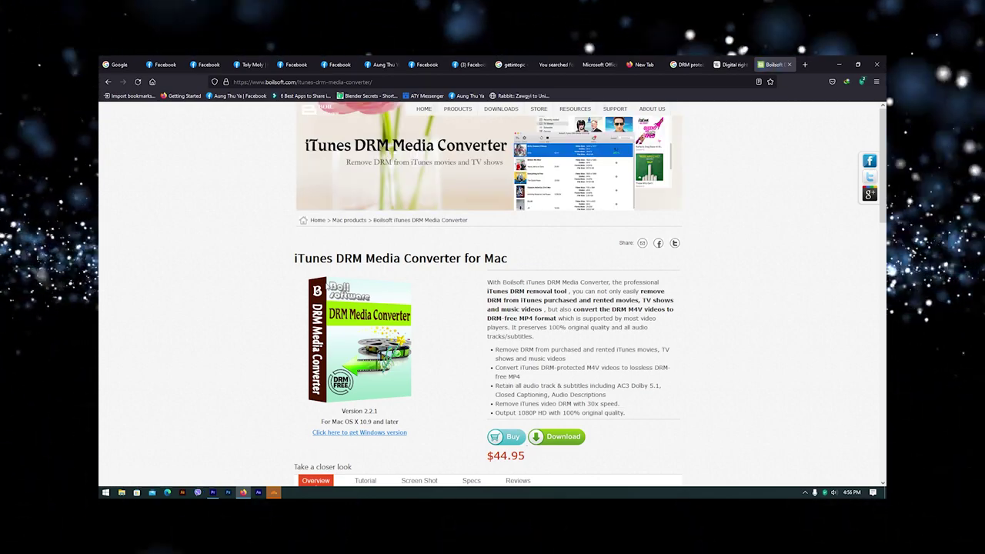
{"action": "scroll", "coordinate": [327, 286], "scroll_direction": "down", "scroll_amount": 2}
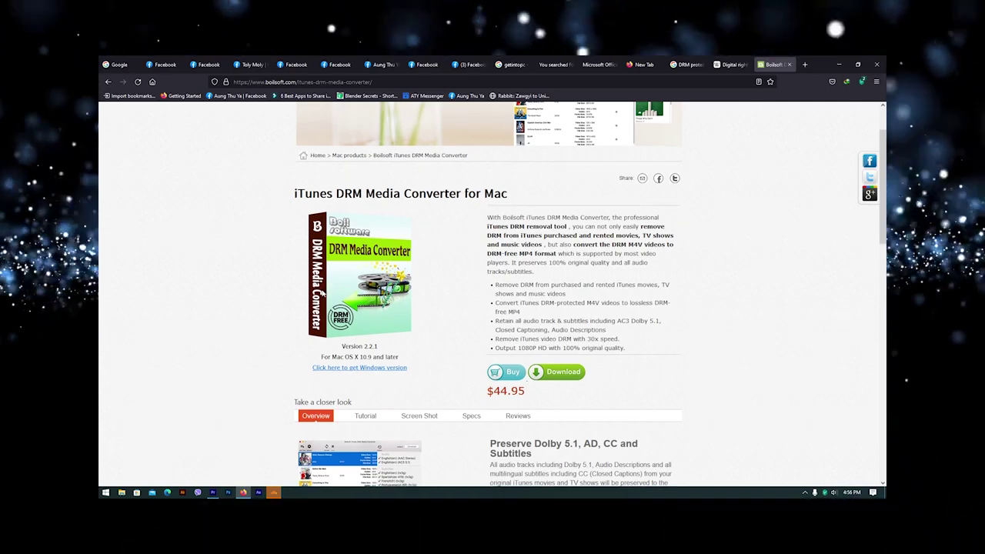
{"action": "scroll", "coordinate": [323, 293], "scroll_direction": "down", "scroll_amount": 2}
{"action": "scroll", "coordinate": [322, 291], "scroll_direction": "up", "scroll_amount": 2}
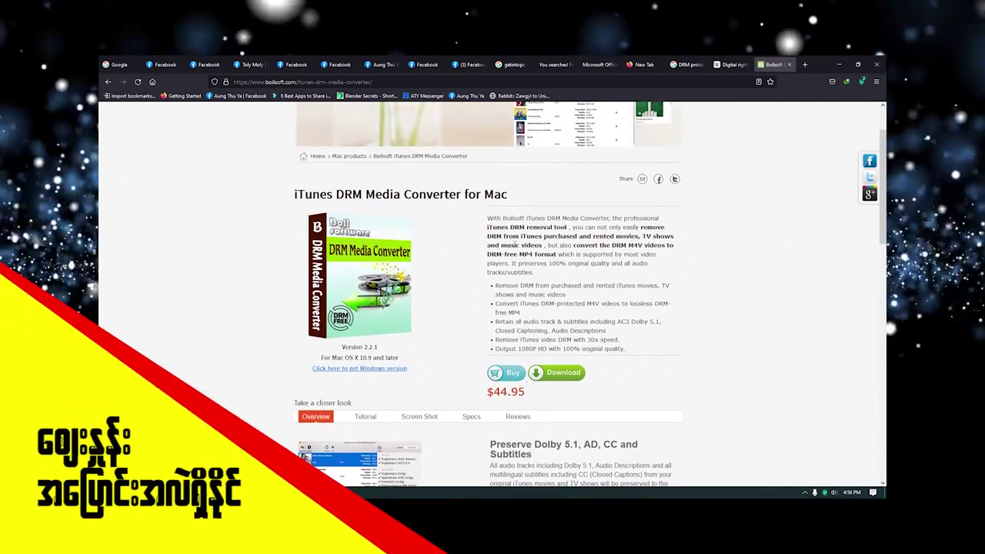
{"action": "left_click_drag", "start_coordinate": [515, 245], "coordinate": [583, 249]}
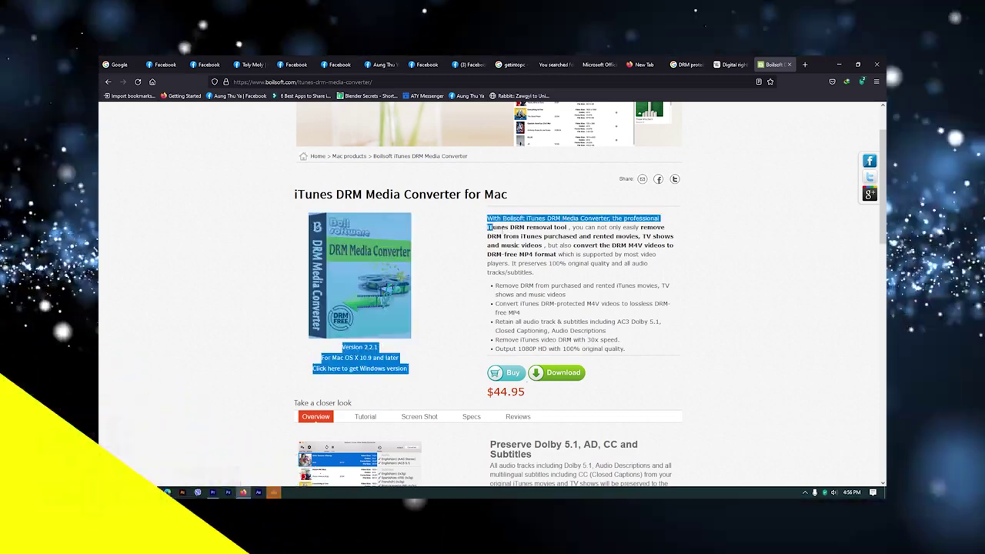
{"action": "triple_click", "coordinate": [567, 274]}
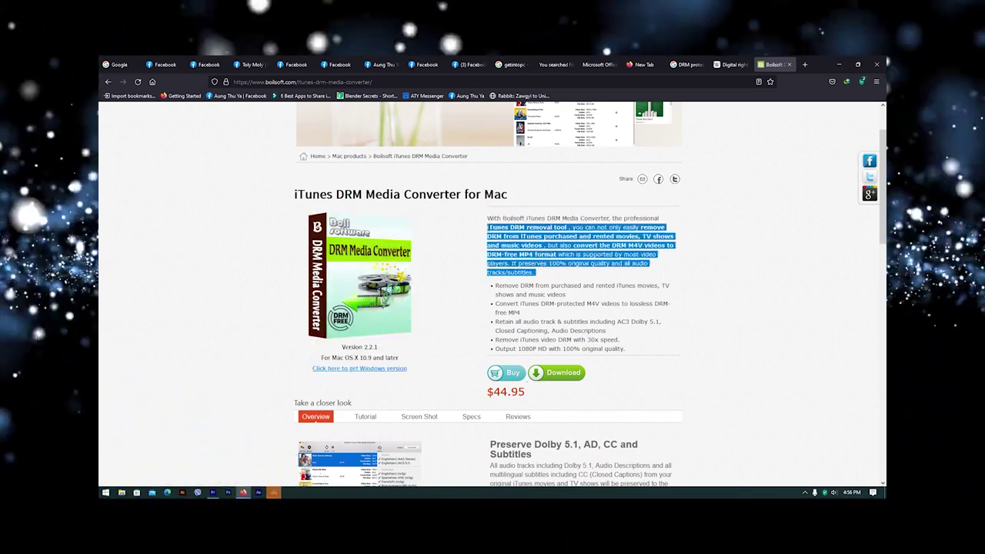
{"action": "left_click", "coordinate": [533, 312]}
{"action": "scroll", "coordinate": [534, 312], "scroll_direction": "down", "scroll_amount": 4}
{"action": "scroll", "coordinate": [534, 309], "scroll_direction": "down", "scroll_amount": 3}
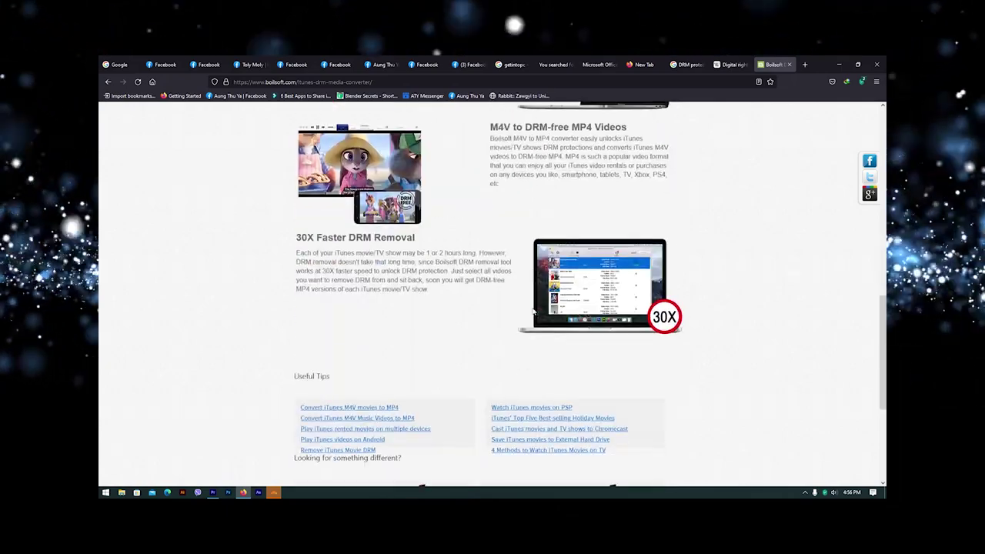
{"action": "scroll", "coordinate": [535, 308], "scroll_direction": "down", "scroll_amount": 3}
{"action": "scroll", "coordinate": [537, 304], "scroll_direction": "up", "scroll_amount": 5}
{"action": "scroll", "coordinate": [536, 305], "scroll_direction": "up", "scroll_amount": 5}
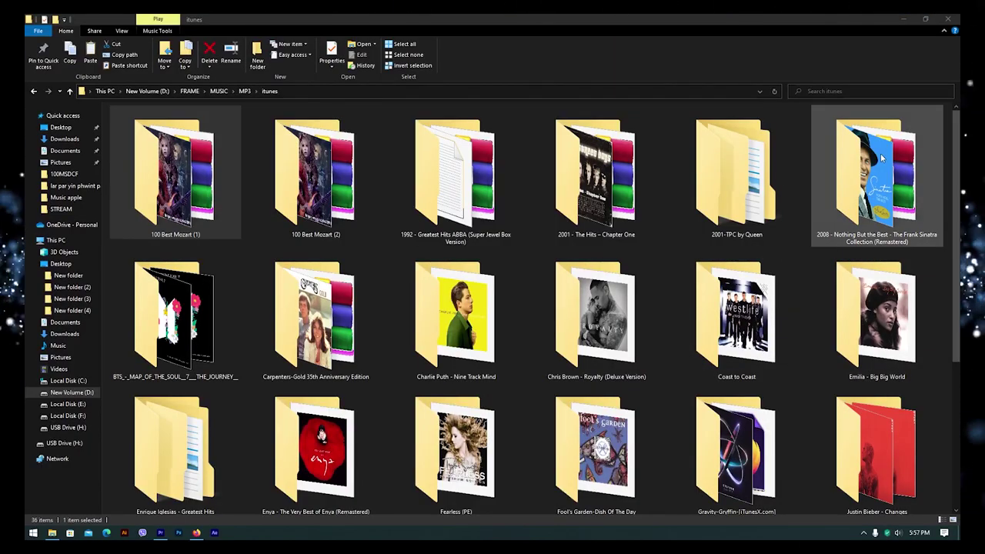
{"action": "left_click_drag", "start_coordinate": [954, 162], "coordinate": [954, 266]}
{"action": "scroll", "coordinate": [492, 307], "scroll_direction": "down", "scroll_amount": 1}
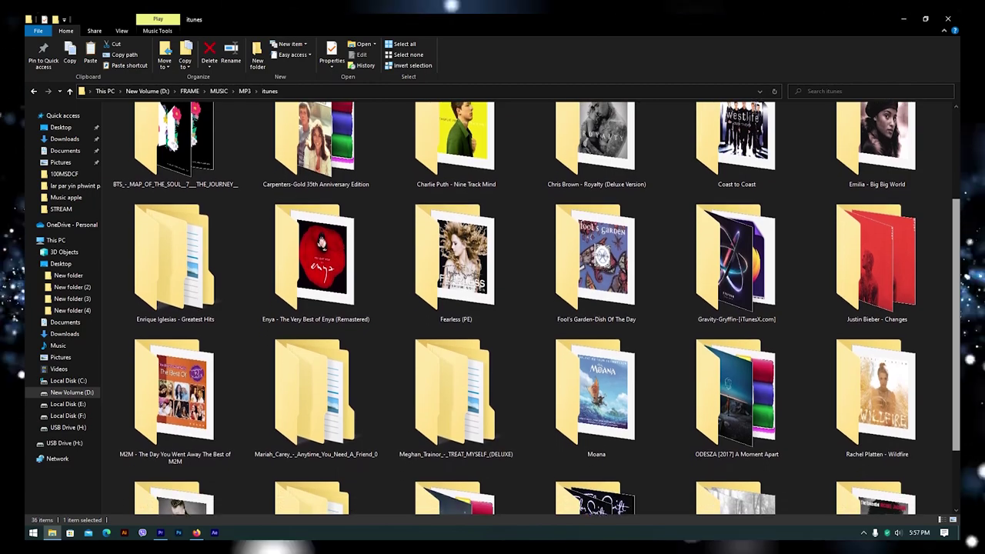
{"action": "scroll", "coordinate": [493, 308], "scroll_direction": "down", "scroll_amount": 1}
{"action": "scroll", "coordinate": [492, 308], "scroll_direction": "down", "scroll_amount": 1}
{"action": "scroll", "coordinate": [493, 307], "scroll_direction": "down", "scroll_amount": 1}
{"action": "scroll", "coordinate": [492, 308], "scroll_direction": "down", "scroll_amount": 1}
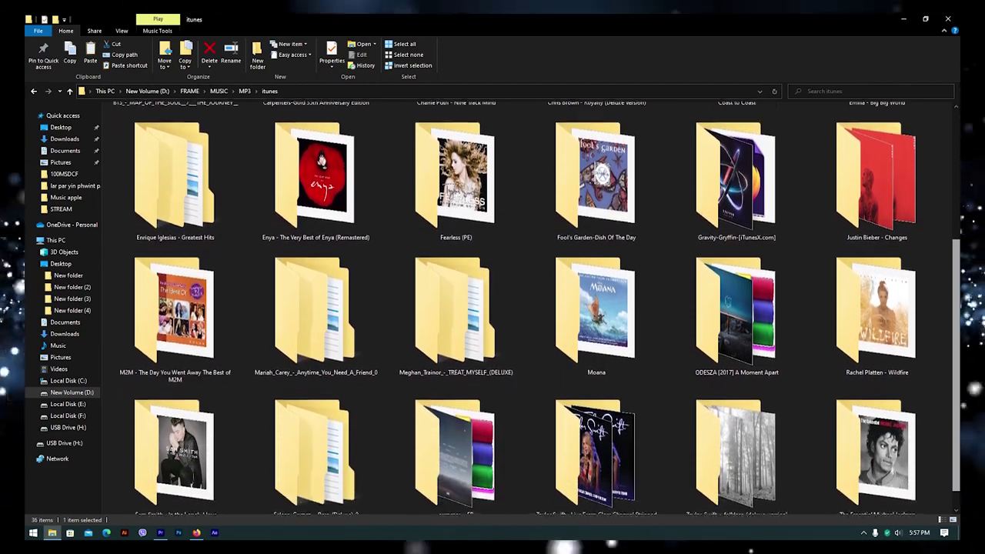
{"action": "scroll", "coordinate": [492, 307], "scroll_direction": "down", "scroll_amount": 1}
{"action": "scroll", "coordinate": [493, 308], "scroll_direction": "down", "scroll_amount": 1}
{"action": "scroll", "coordinate": [492, 307], "scroll_direction": "down", "scroll_amount": 1}
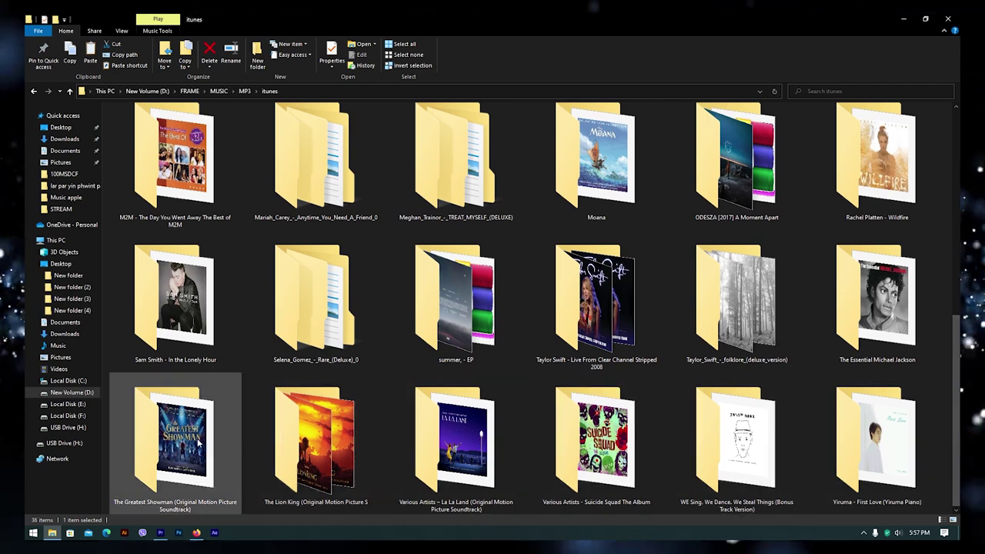
Open The Lion King soundtrack folder from the iTunes folder
{"action": "double_click", "coordinate": [293, 442]}
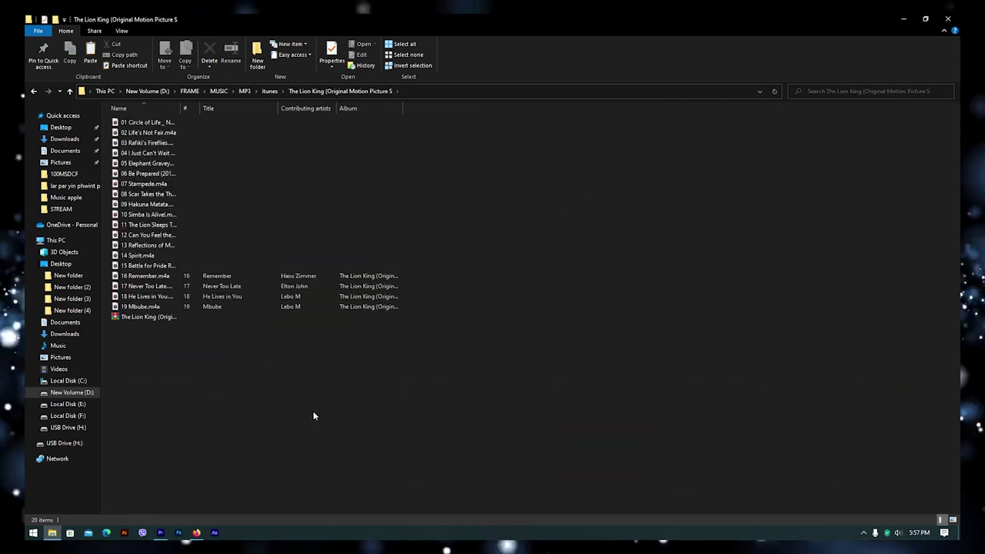
{"action": "scroll", "coordinate": [310, 403], "scroll_direction": "up", "scroll_amount": 2, "text": "ctrl"}
{"action": "scroll", "coordinate": [307, 398], "scroll_direction": "up", "scroll_amount": 3, "text": "ctrl"}
{"action": "scroll", "coordinate": [310, 395], "scroll_direction": "up", "scroll_amount": 3, "text": "ctrl"}
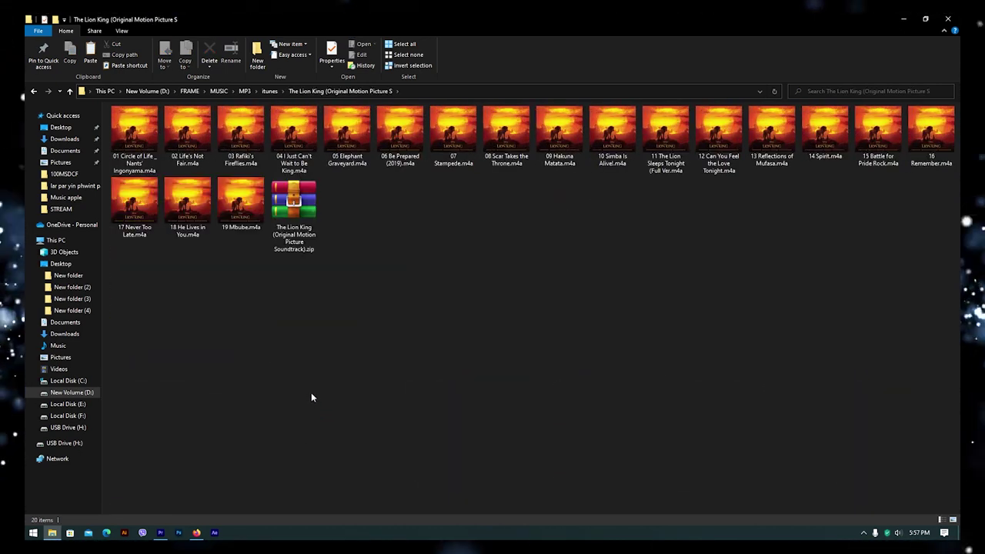
{"action": "scroll", "coordinate": [311, 392], "scroll_direction": "up", "scroll_amount": 3, "text": "ctrl"}
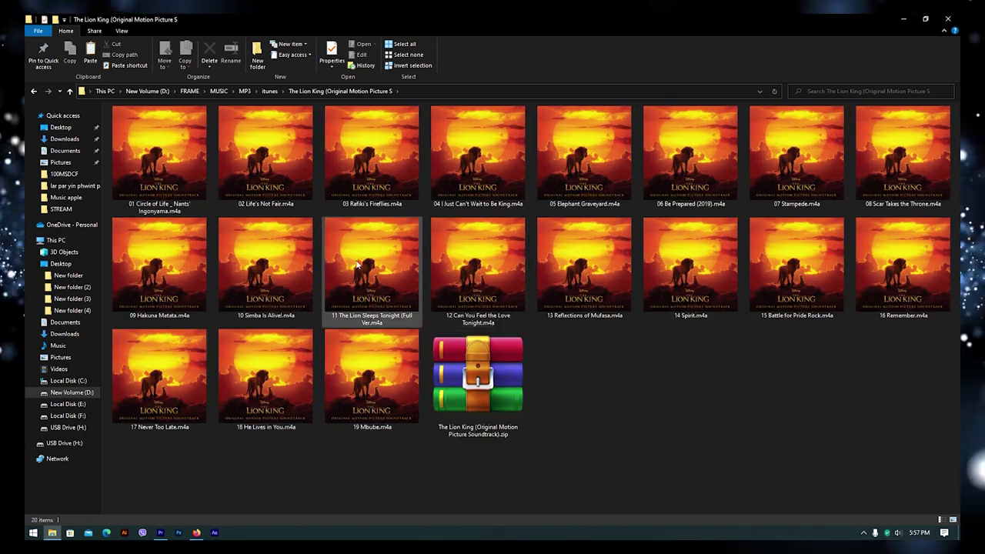
Open 01 Circle of Life's Properties, centre the dialog and show the Details tab
{"action": "right_click", "coordinate": [154, 179]}
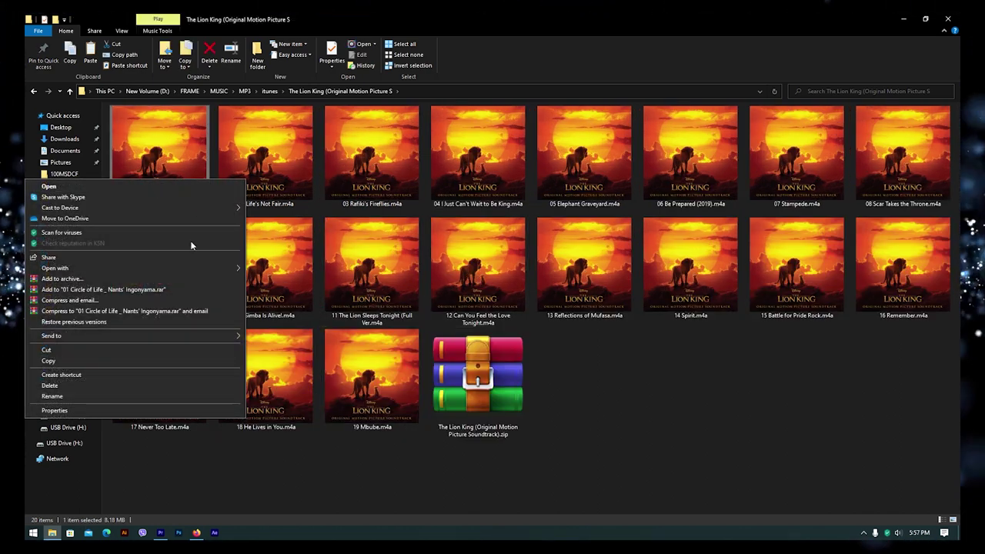
{"action": "left_click", "coordinate": [143, 412]}
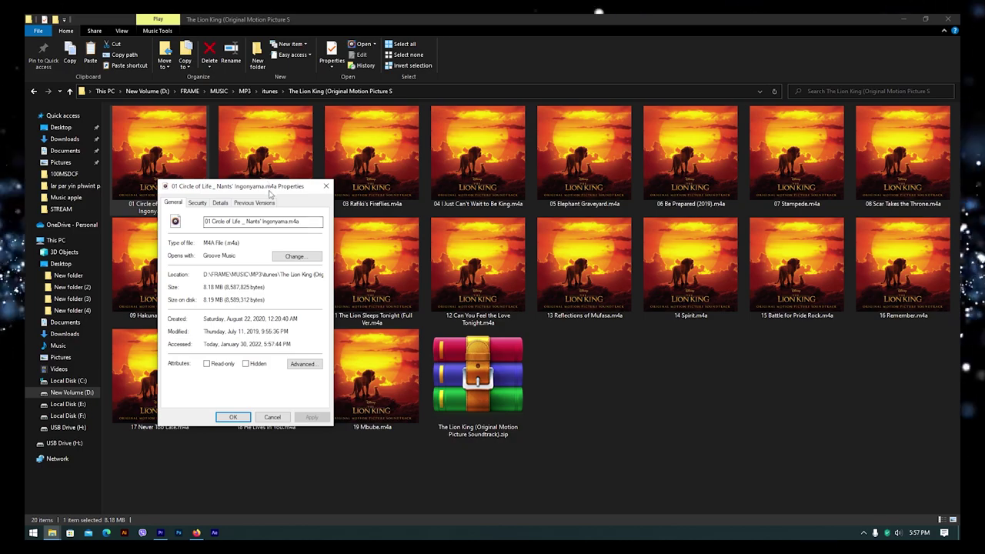
{"action": "left_click_drag", "start_coordinate": [270, 194], "coordinate": [486, 175]}
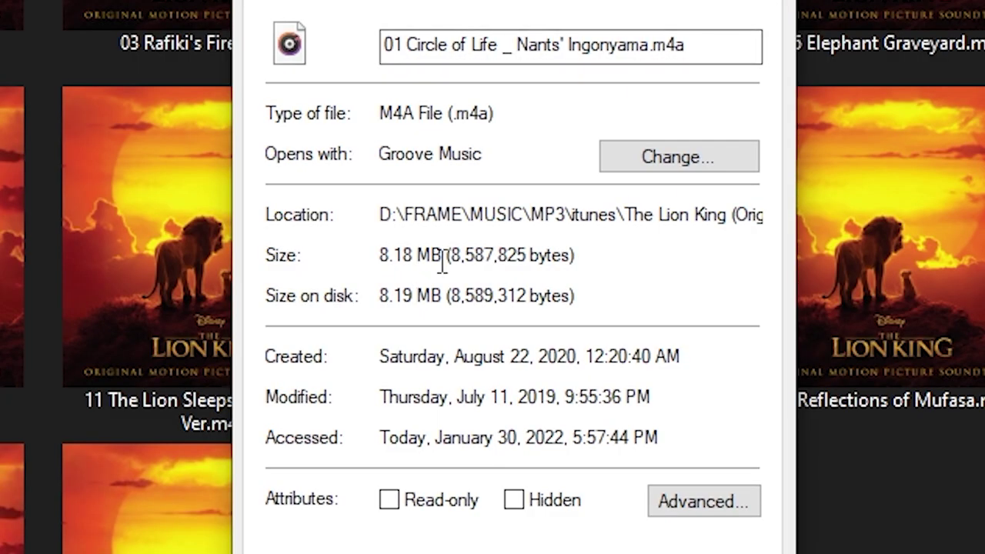
{"action": "left_click", "coordinate": [440, 1]}
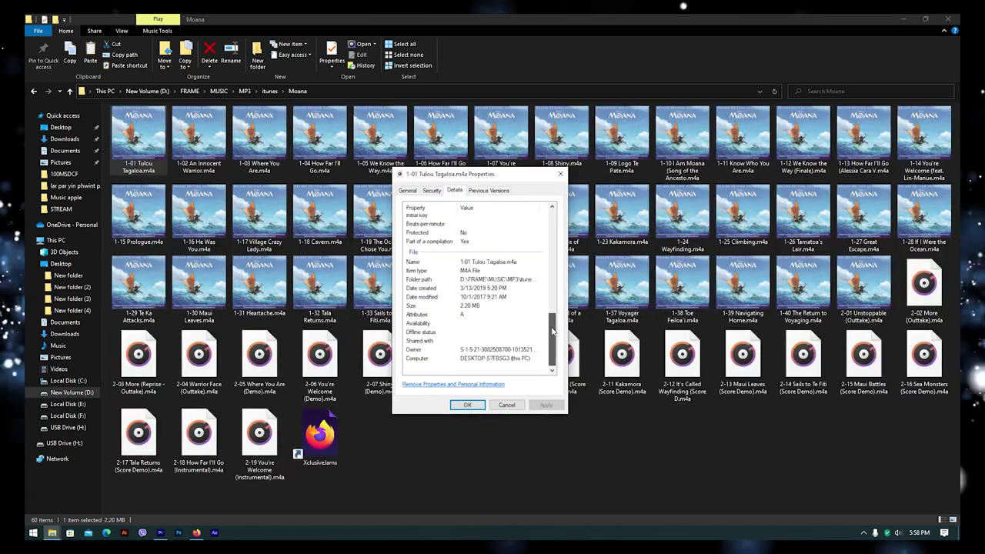
{"action": "left_click_drag", "start_coordinate": [552, 348], "coordinate": [561, 245]}
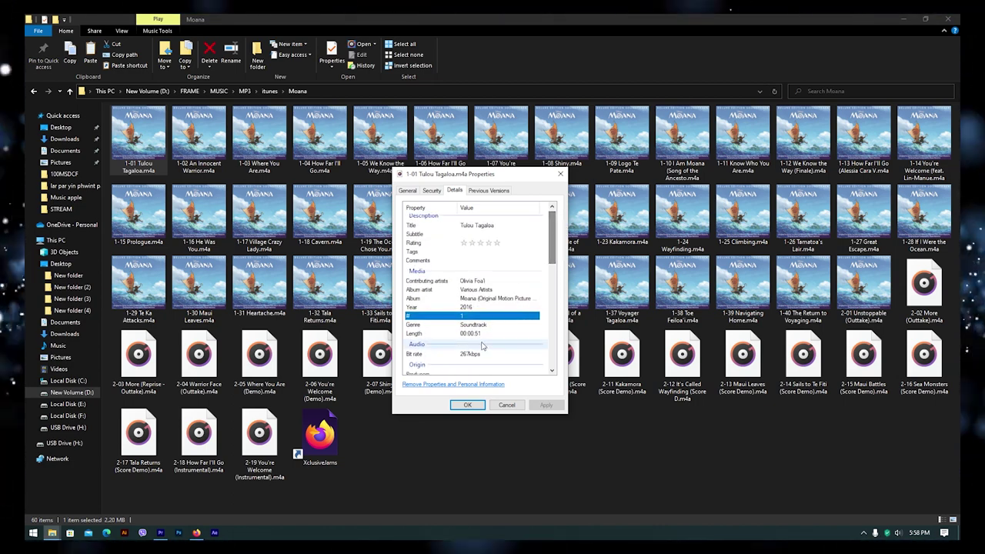
Close the track's Properties window and go back up to the iTunes album folders
{"action": "left_click", "coordinate": [507, 404]}
{"action": "key", "text": "alt+Up"}
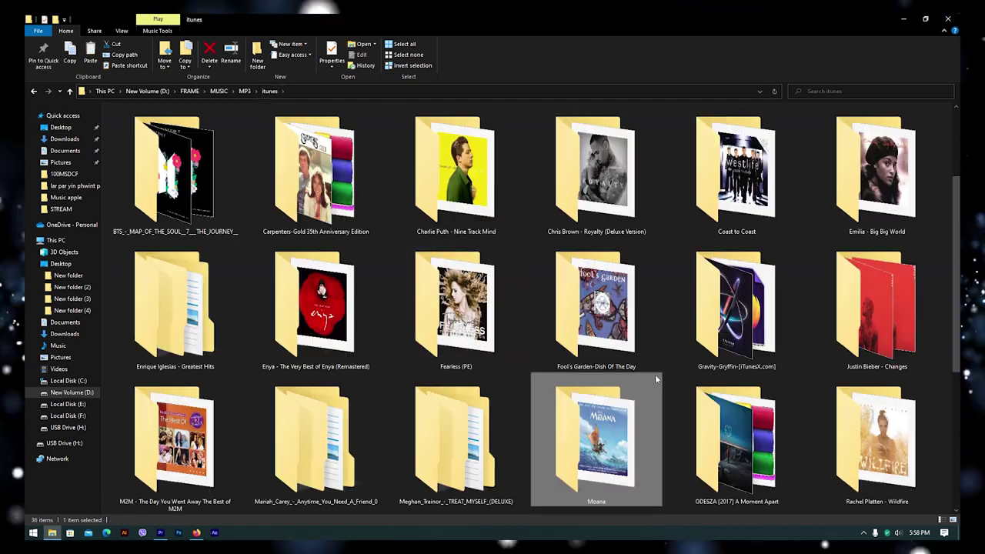